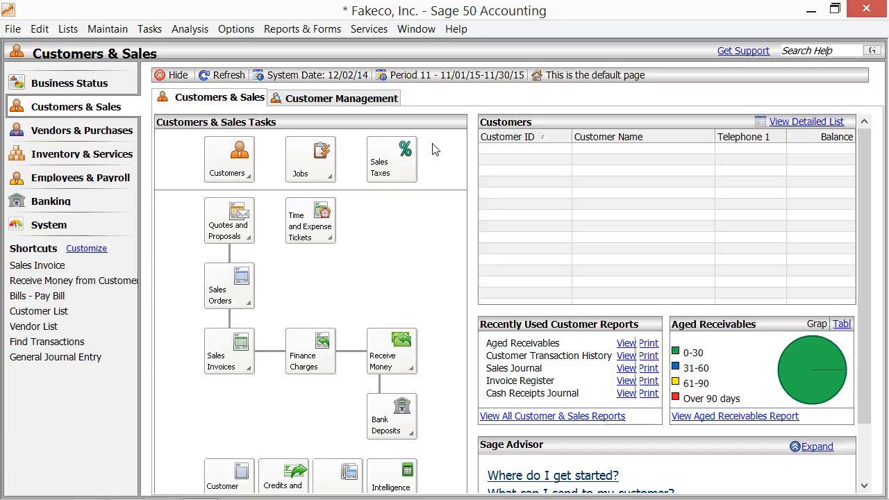
# Step: Load the Holiday Hotel customer (350 Abbott Rd., COMMERCE type) via Maintain > Customers/Prospects
pyautogui.click(111, 29)
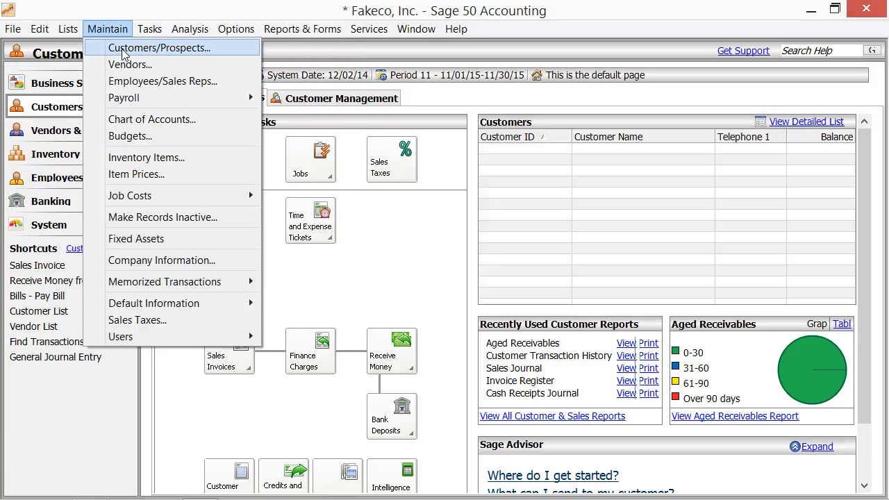
pyautogui.click(122, 54)
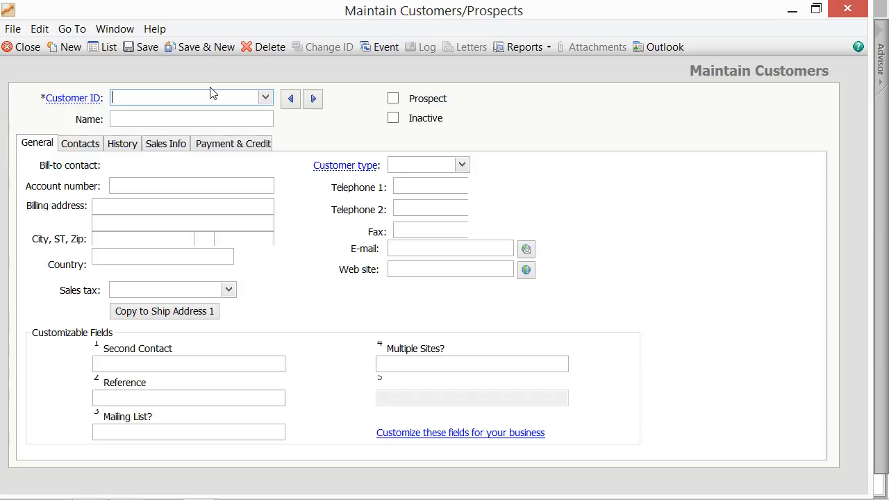
pyautogui.click(265, 97)
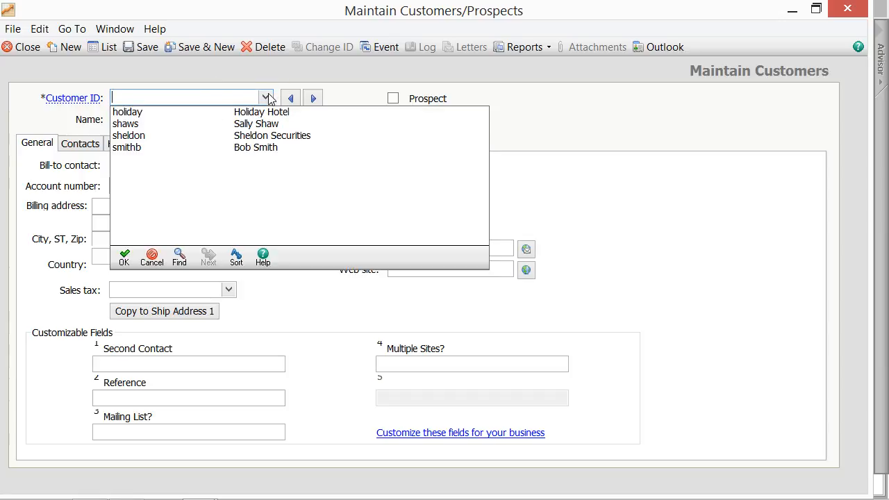
pyautogui.doubleClick(260, 112)
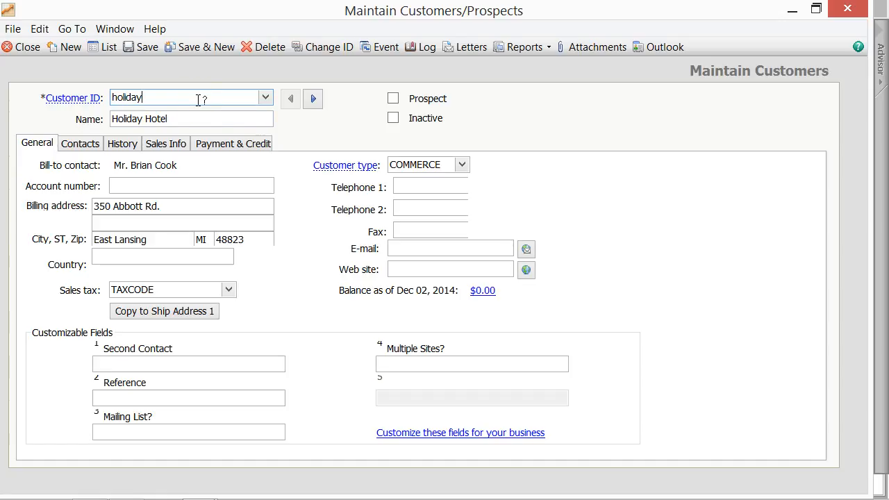
pyautogui.click(183, 119)
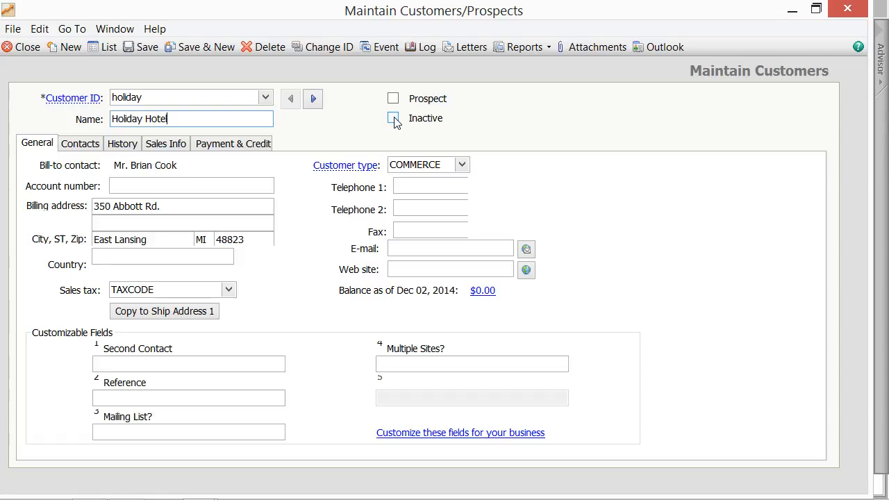
pyautogui.click(36, 143)
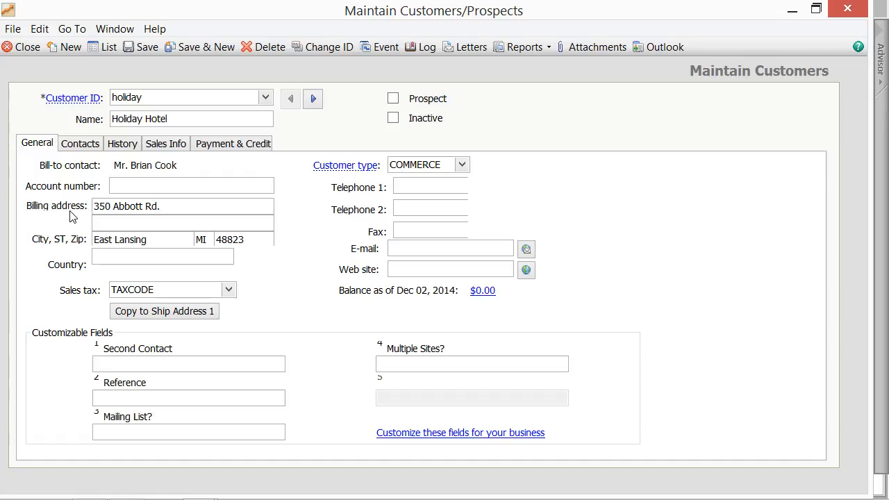
pyautogui.click(163, 288)
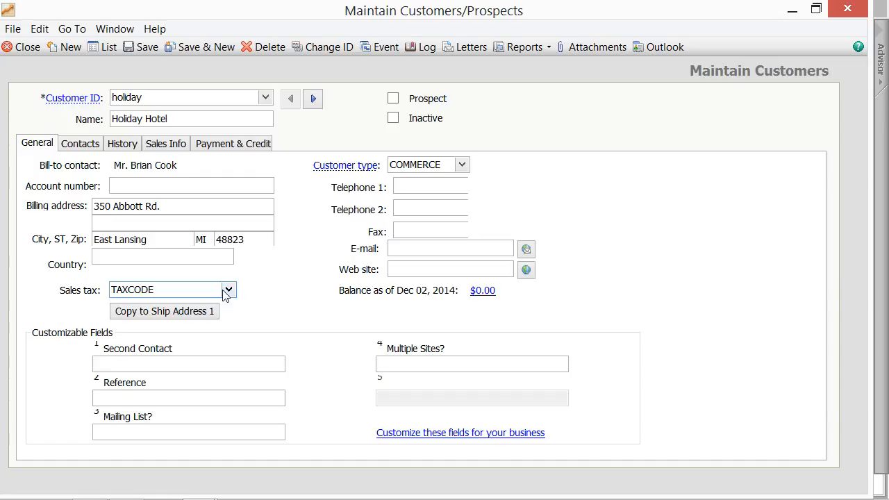
pyautogui.click(444, 165)
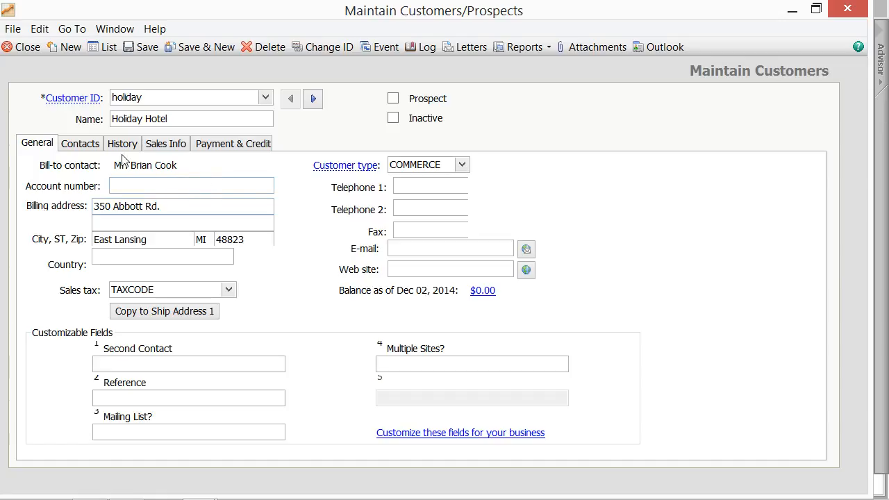
pyautogui.click(111, 366)
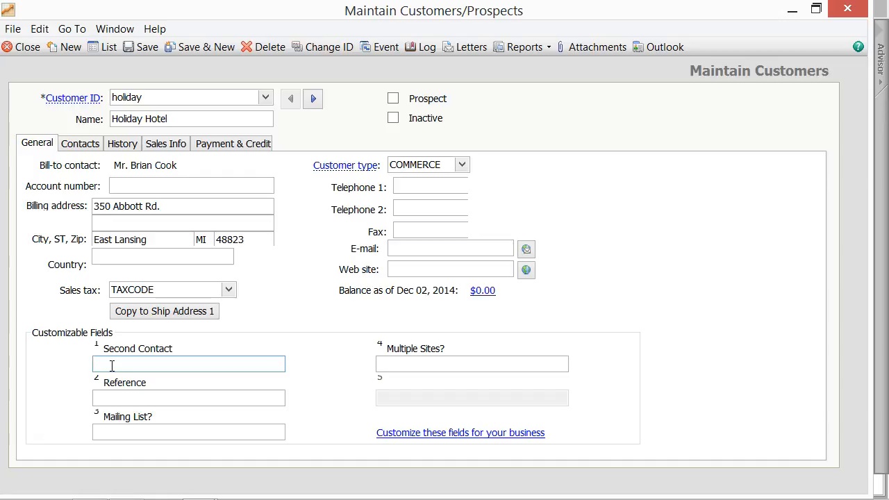
# Step: Start a new blank contact for Holiday Hotel and show its address list with 350 Abbott Rd
pyautogui.click(84, 144)
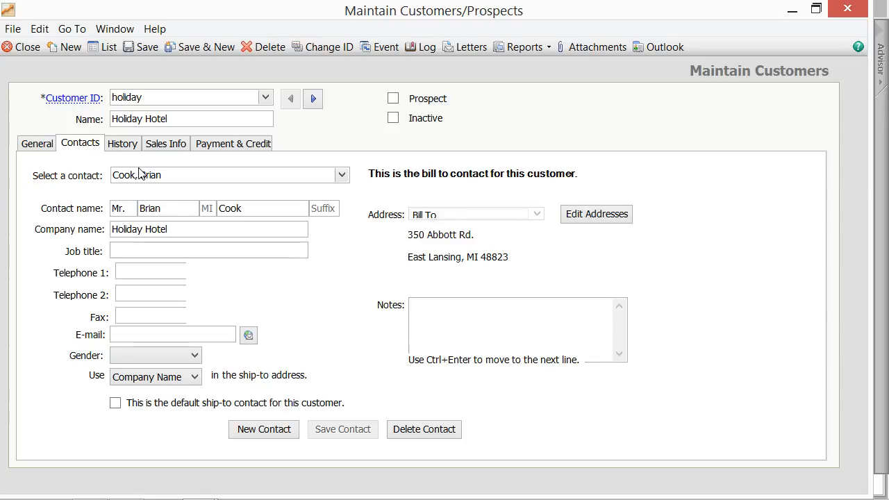
pyautogui.click(267, 431)
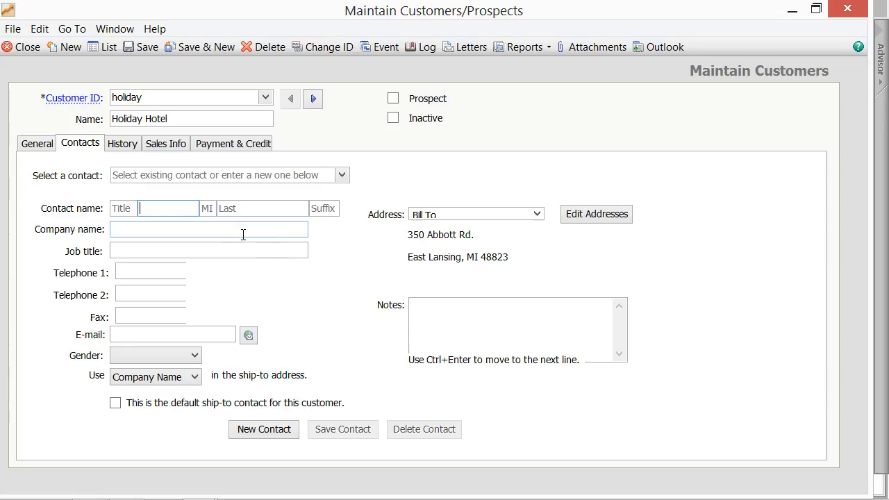
pyautogui.click(584, 224)
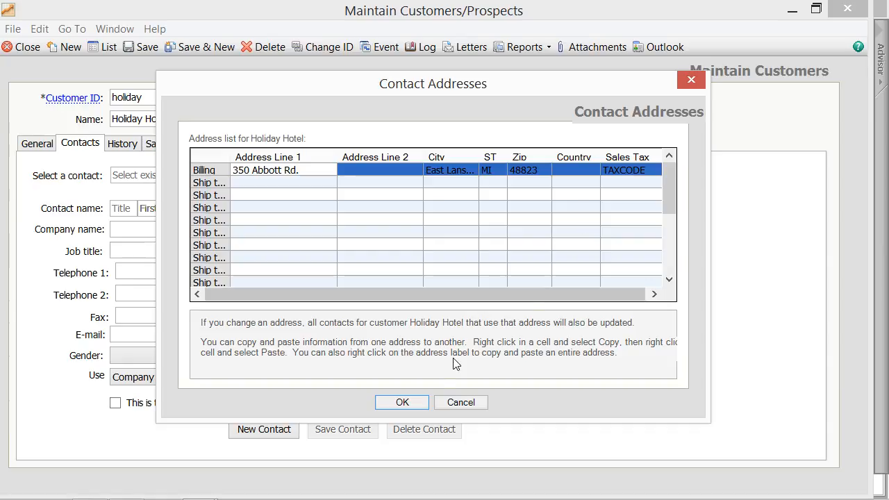
# Step: Keep Bill To as the contact address and load Holiday Hotel's bill-to contact
pyautogui.click(403, 403)
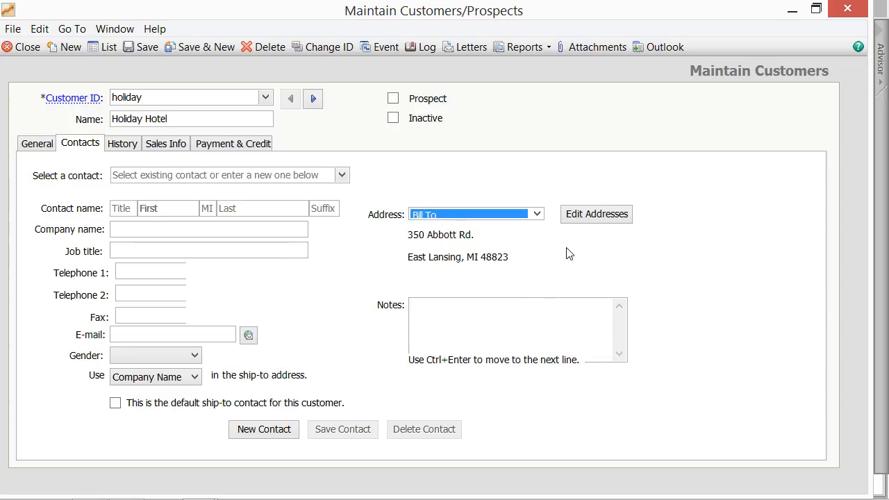
pyautogui.click(538, 214)
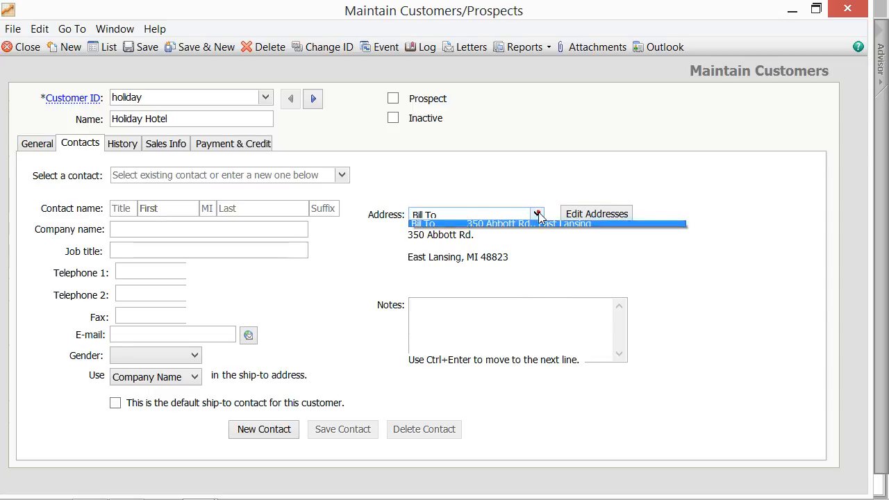
pyautogui.click(539, 215)
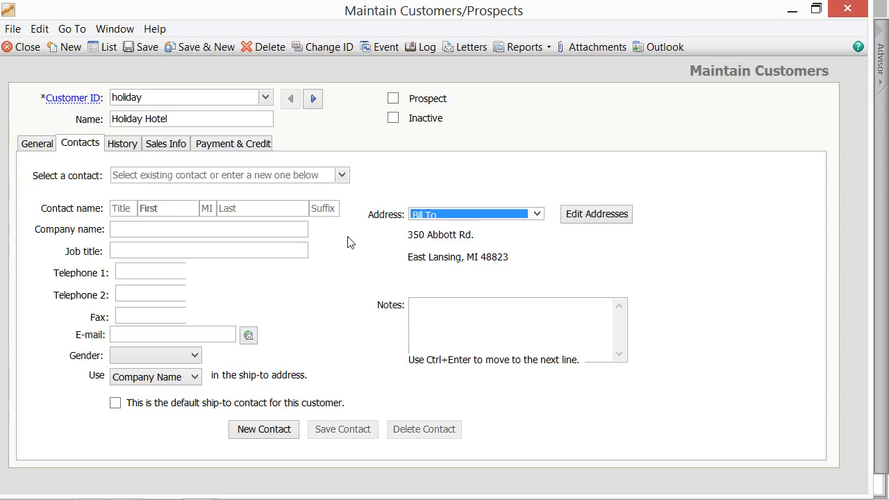
pyautogui.click(342, 176)
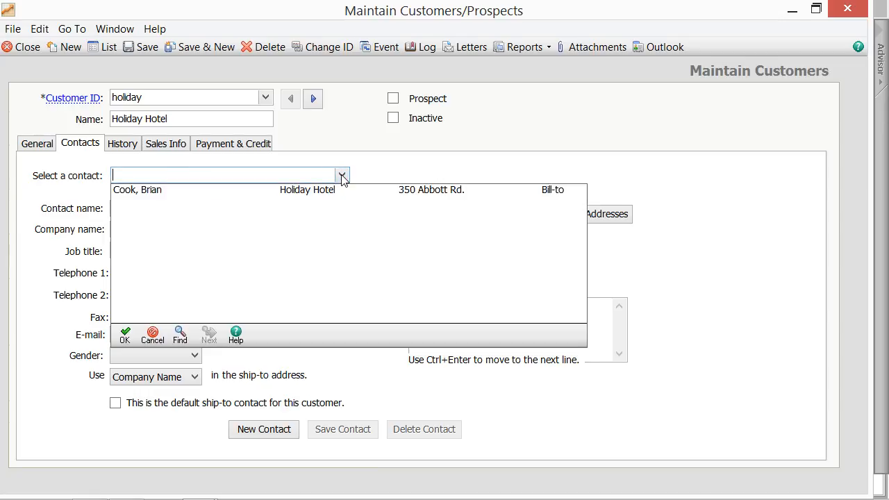
pyautogui.doubleClick(226, 194)
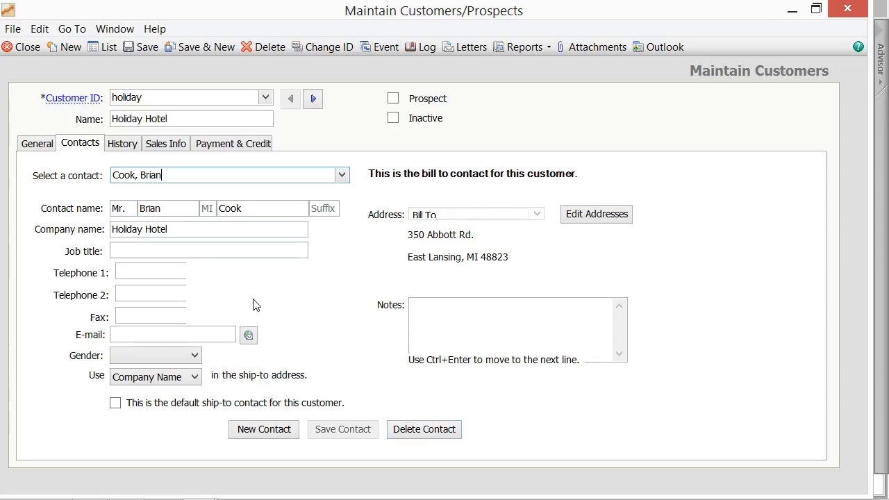
# Step: Check beginning balances on History unchanged, then view Sales Info defaults: GL 40600, UPS Ground
pyautogui.click(127, 147)
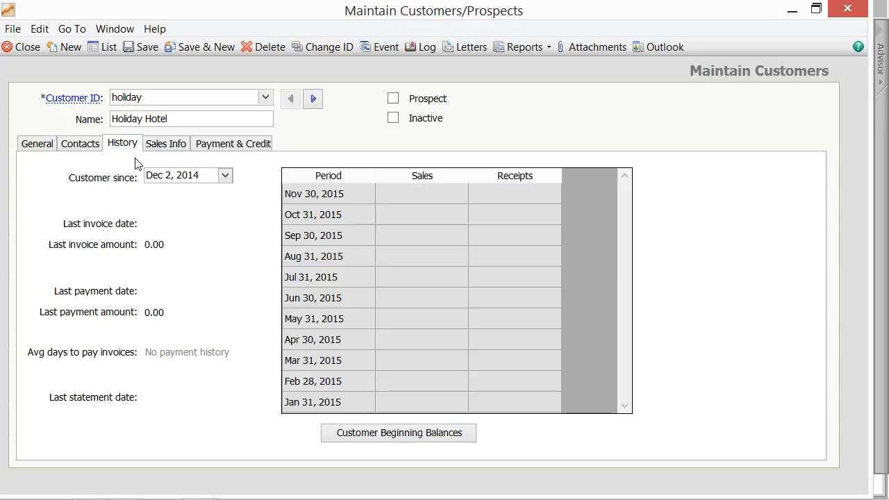
pyautogui.click(364, 436)
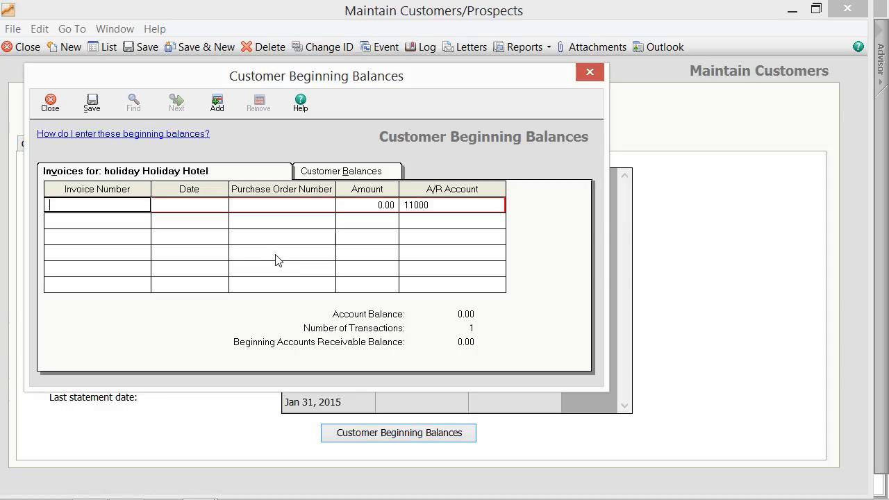
pyautogui.click(56, 106)
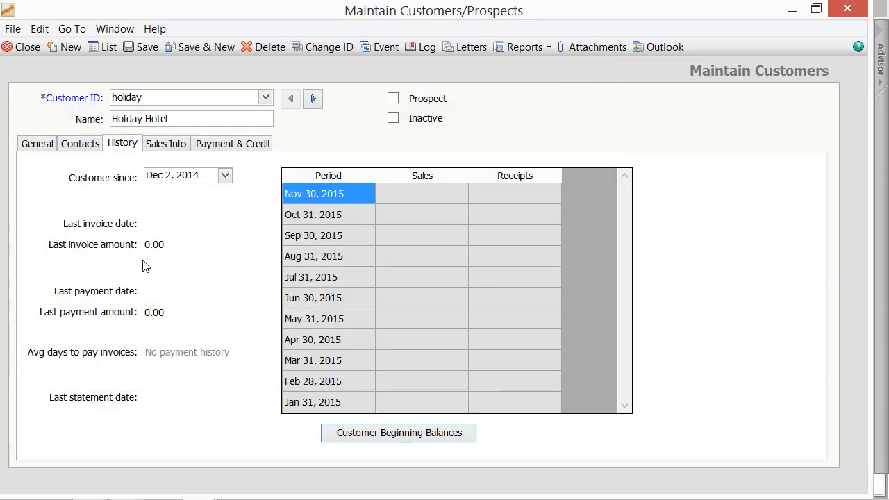
pyautogui.click(172, 146)
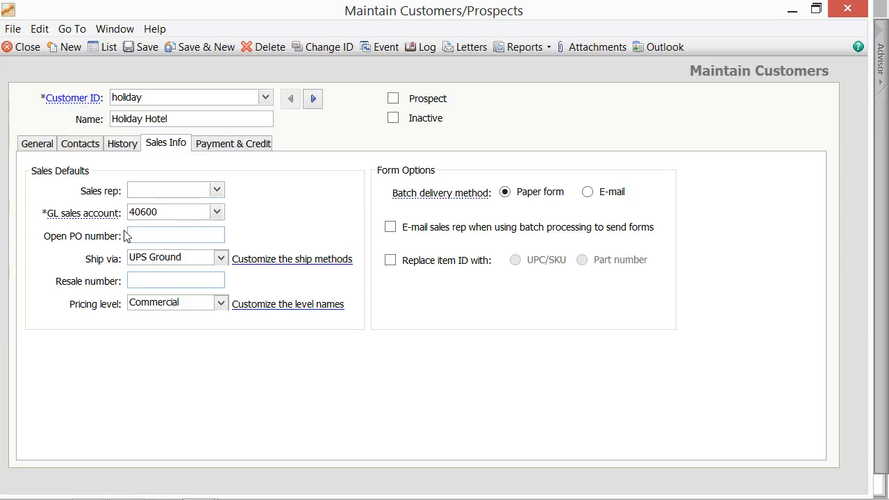
pyautogui.moveTo(99, 217)
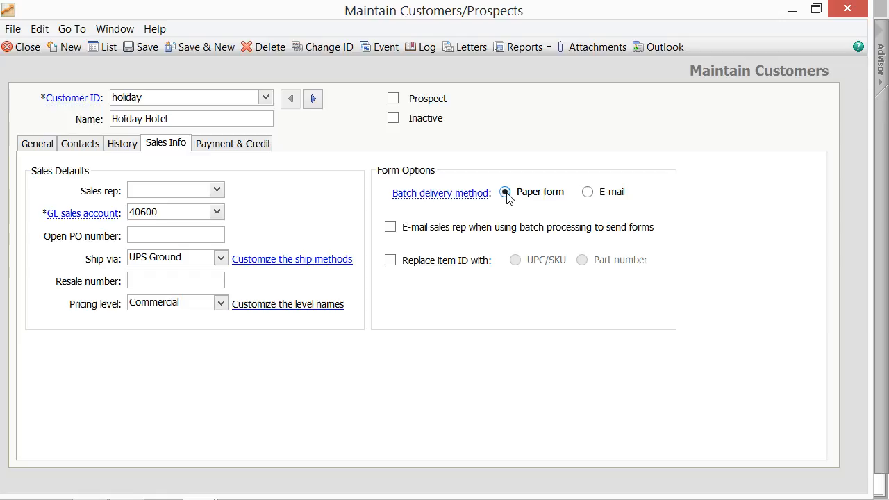
pyautogui.click(391, 228)
pyautogui.click(391, 230)
# Step: Switch Holiday Hotel's payment terms to customized: due in 30 days, 2,500.00 credit limit
pyautogui.click(258, 147)
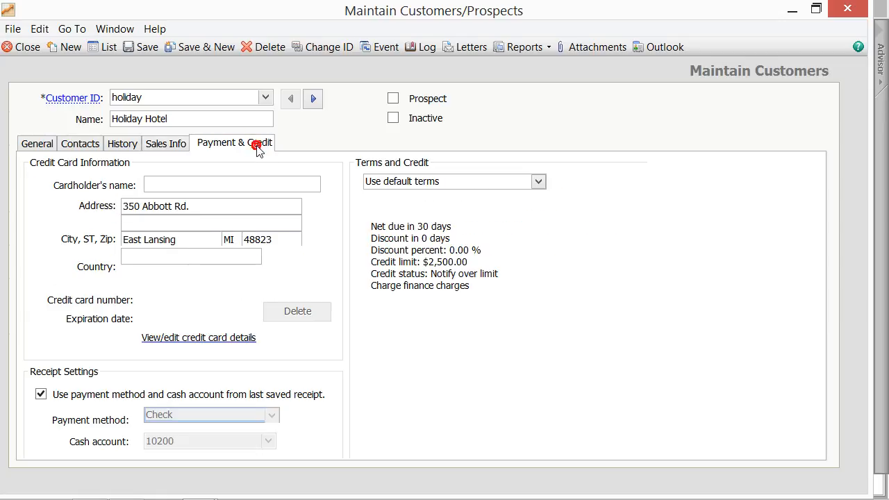
pyautogui.click(375, 167)
pyautogui.click(538, 181)
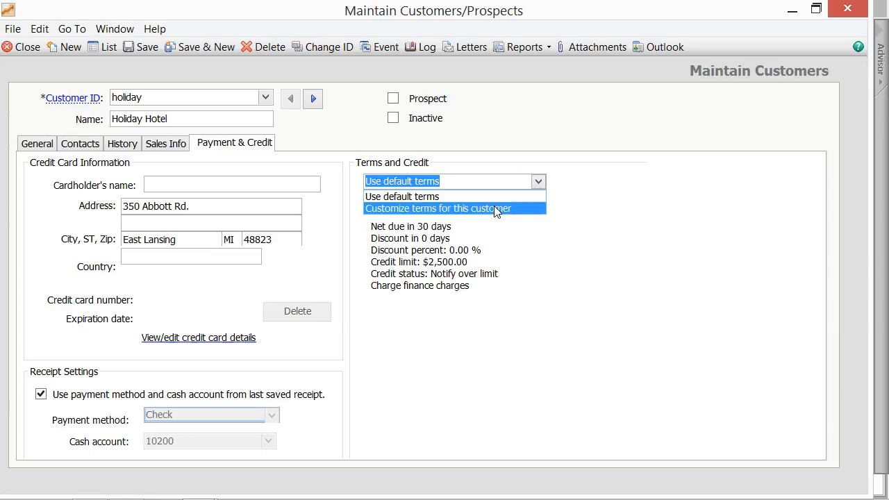
pyautogui.click(493, 207)
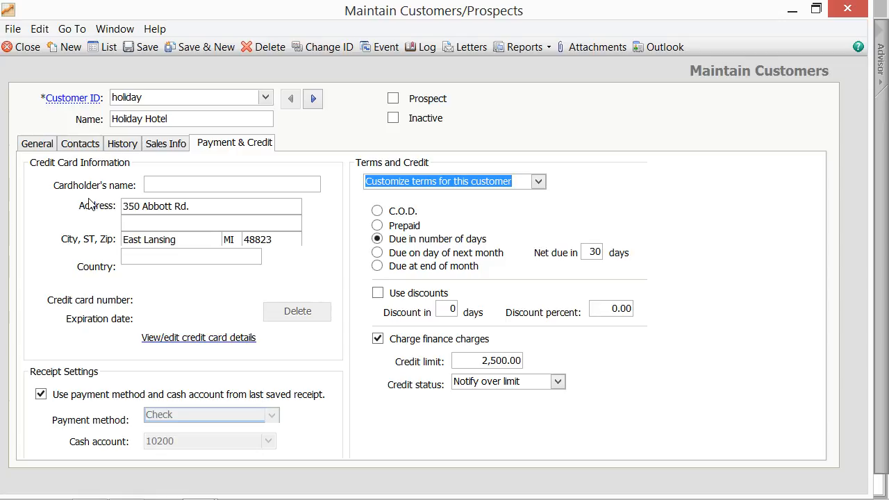
pyautogui.click(199, 338)
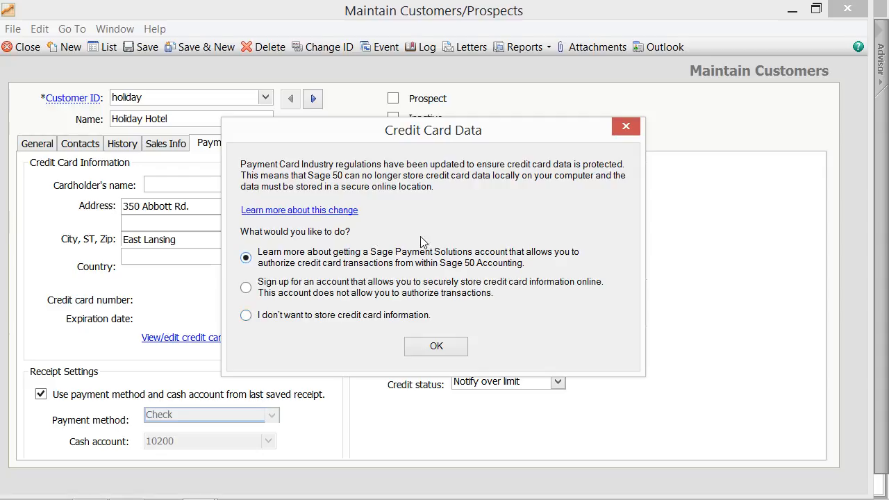
pyautogui.click(626, 126)
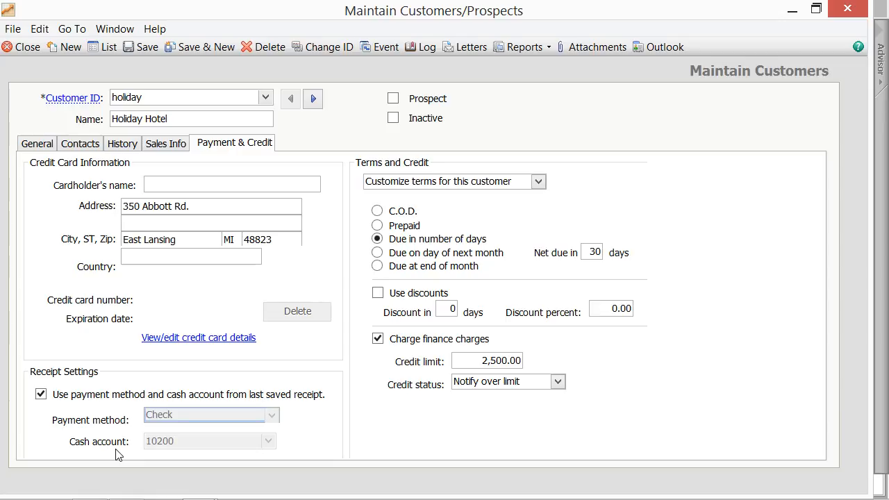
# Step: Keep reusing the last saved receipt's payment method, then save the record from the History tab
pyautogui.click(41, 395)
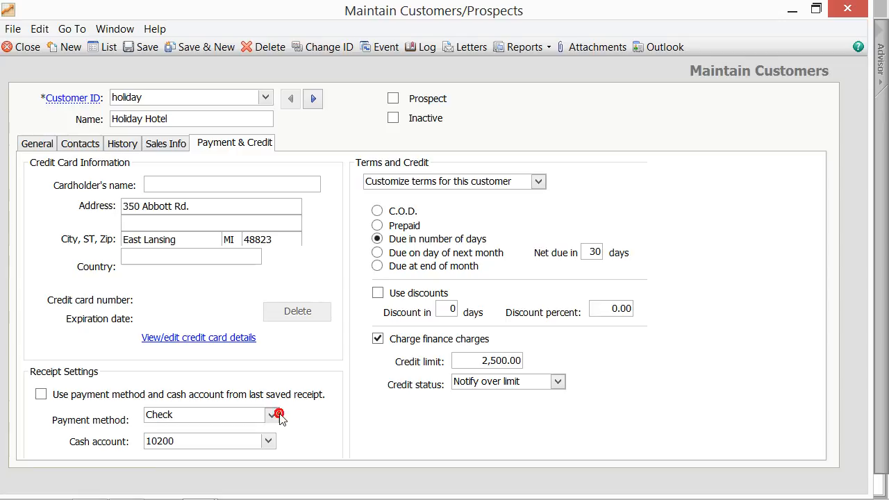
pyautogui.click(81, 395)
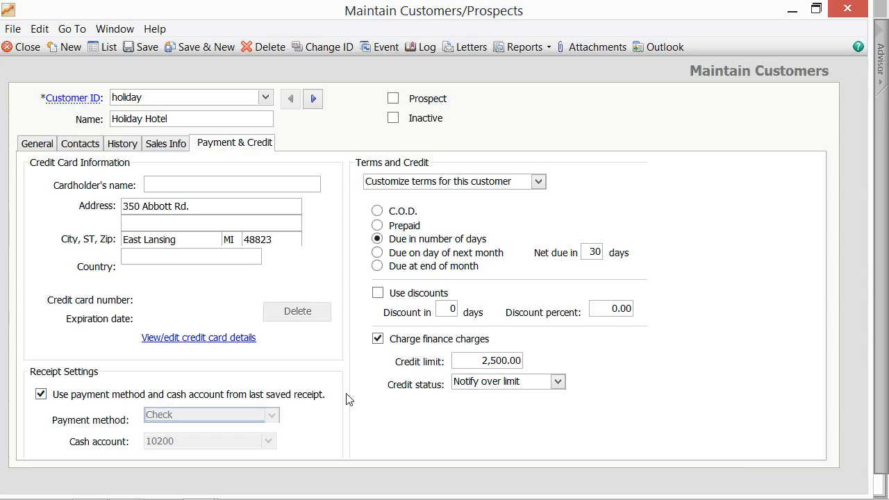
pyautogui.click(119, 147)
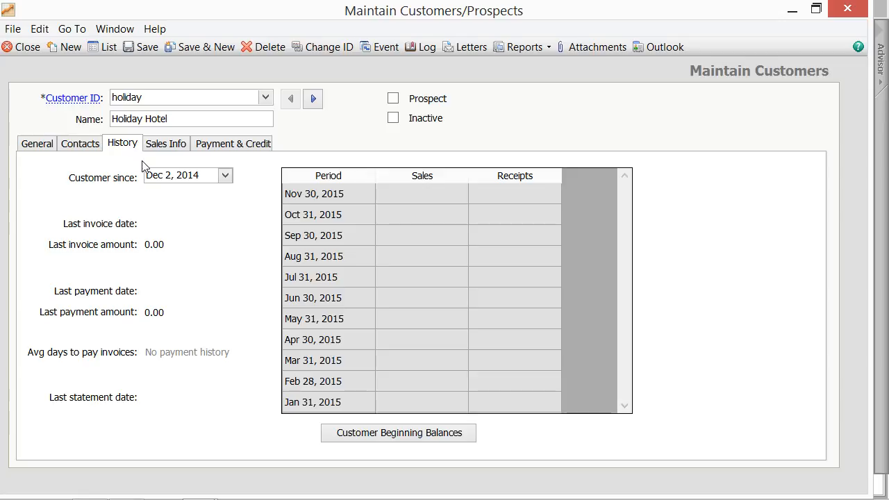
pyautogui.click(143, 47)
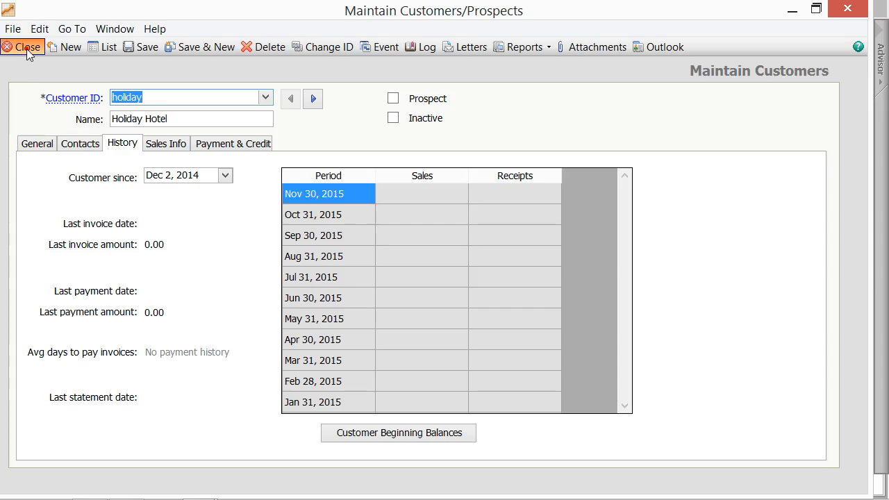